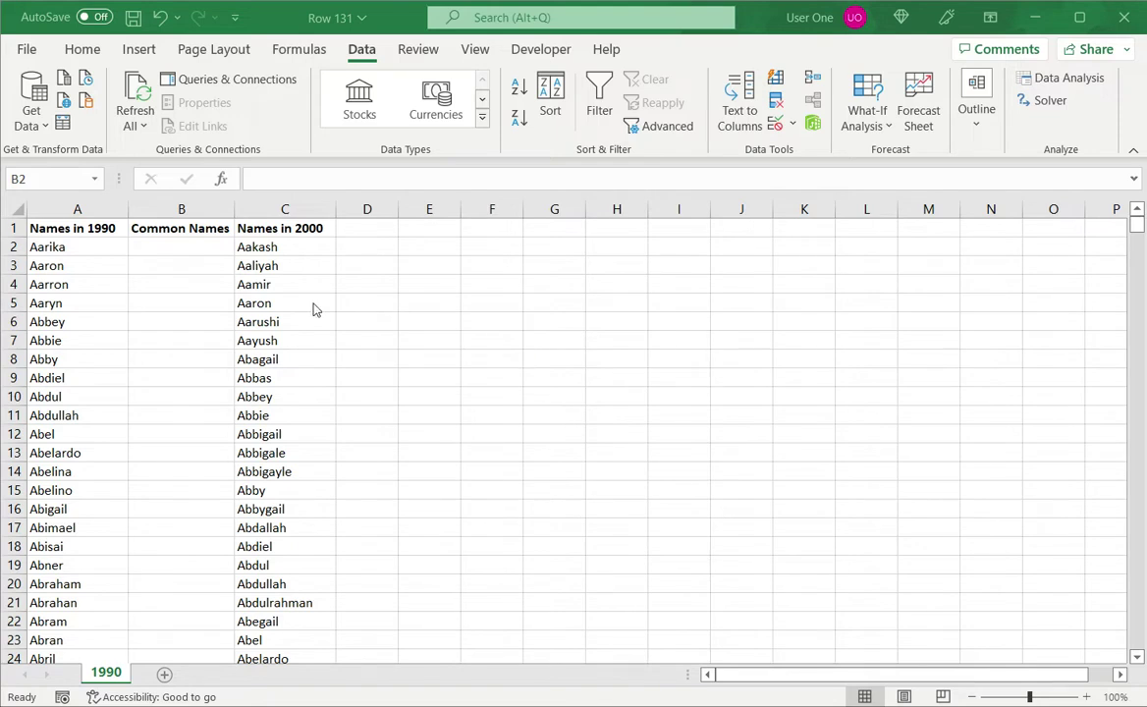
pyautogui.click(66, 211)
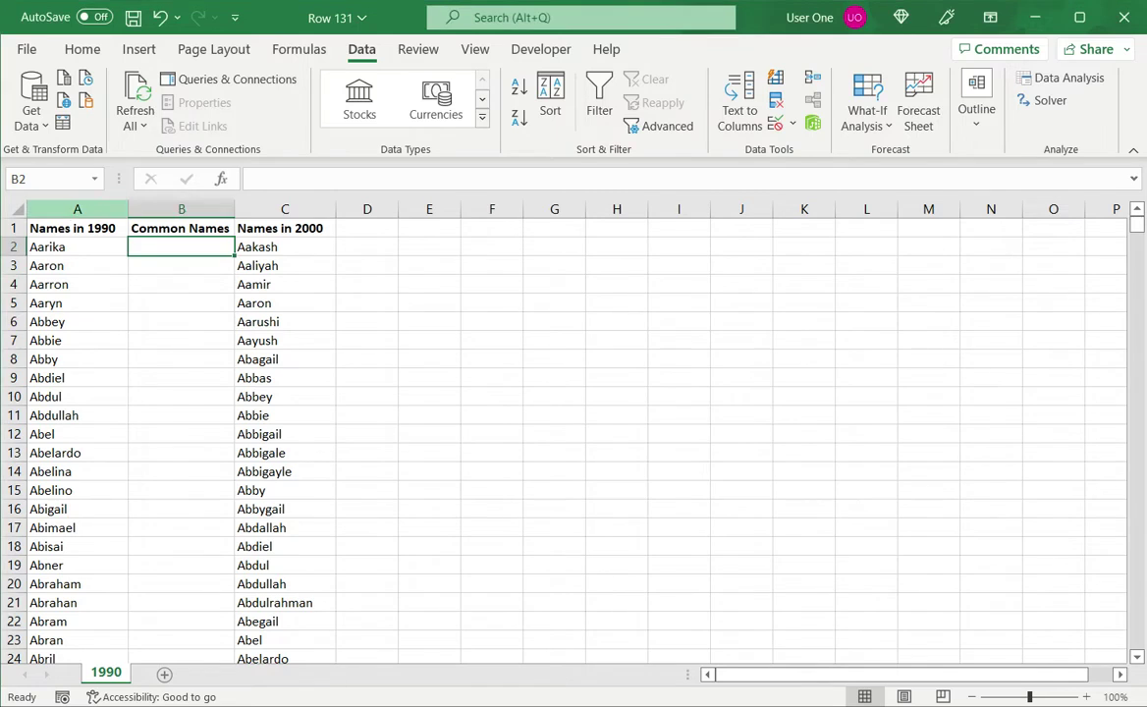
pyautogui.click(69, 209)
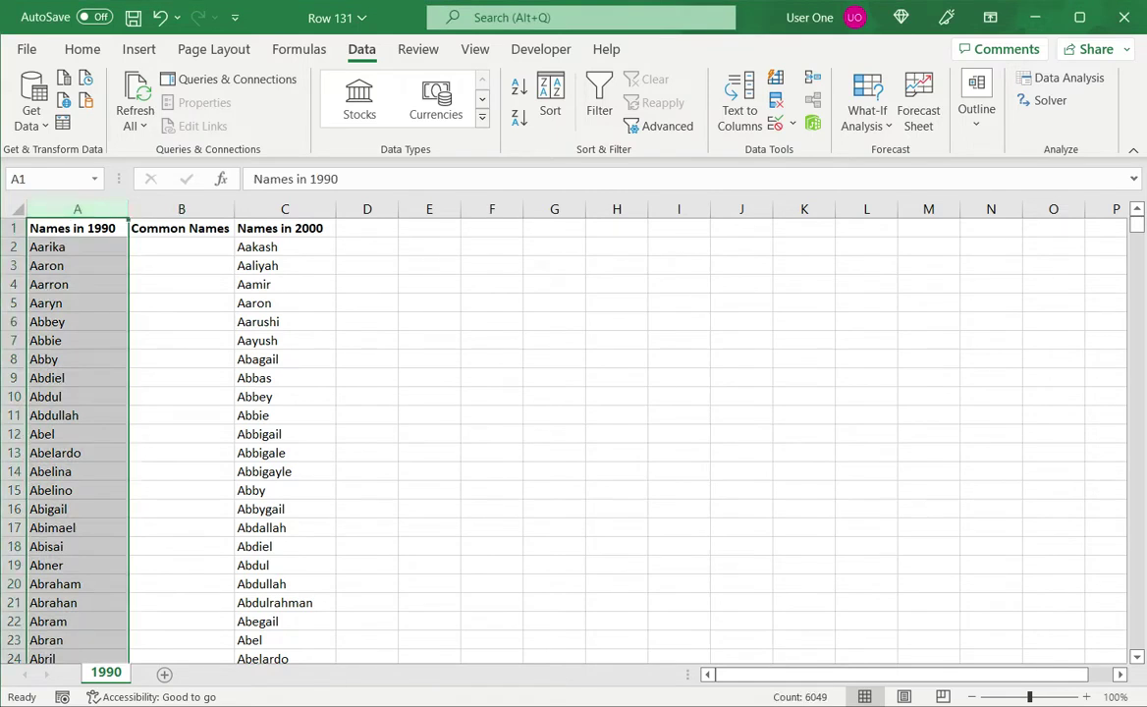
pyautogui.click(284, 208)
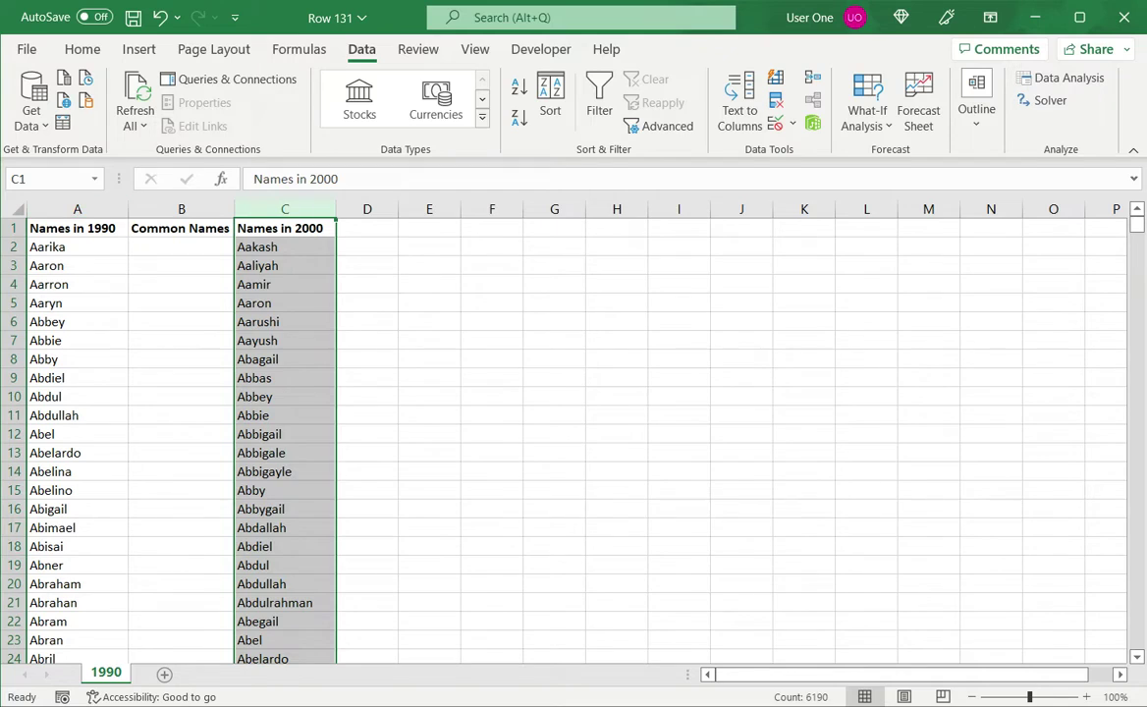
pyautogui.click(181, 246)
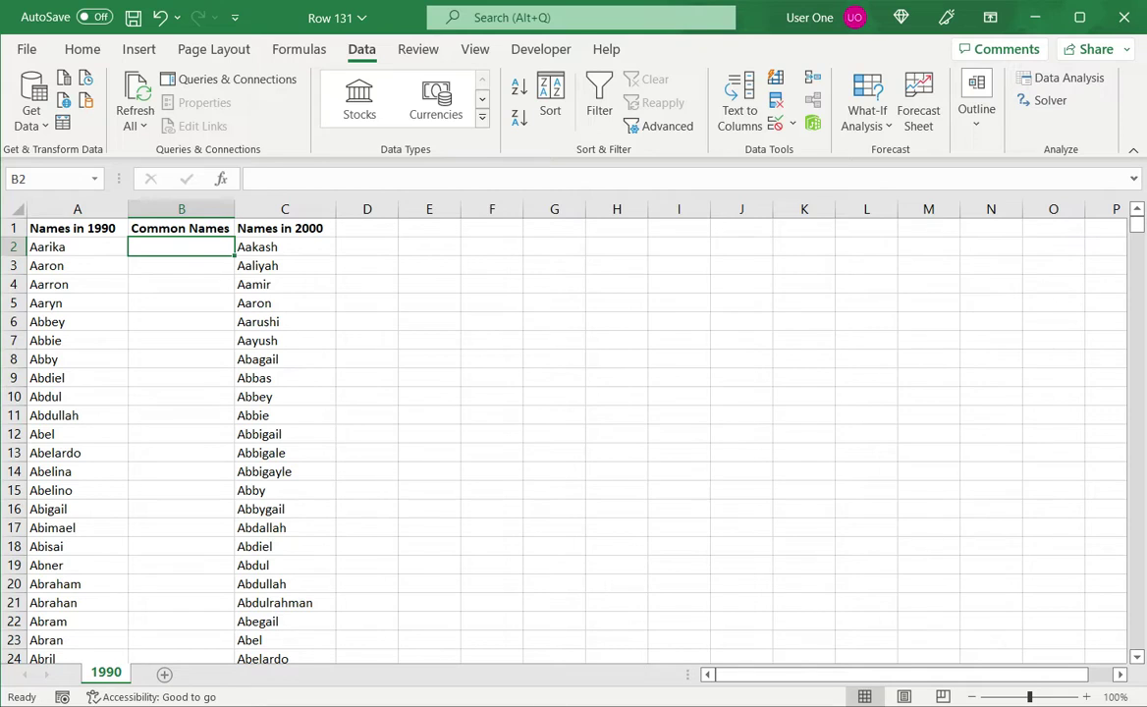
pyautogui.click(76, 208)
pyautogui.click(77, 246)
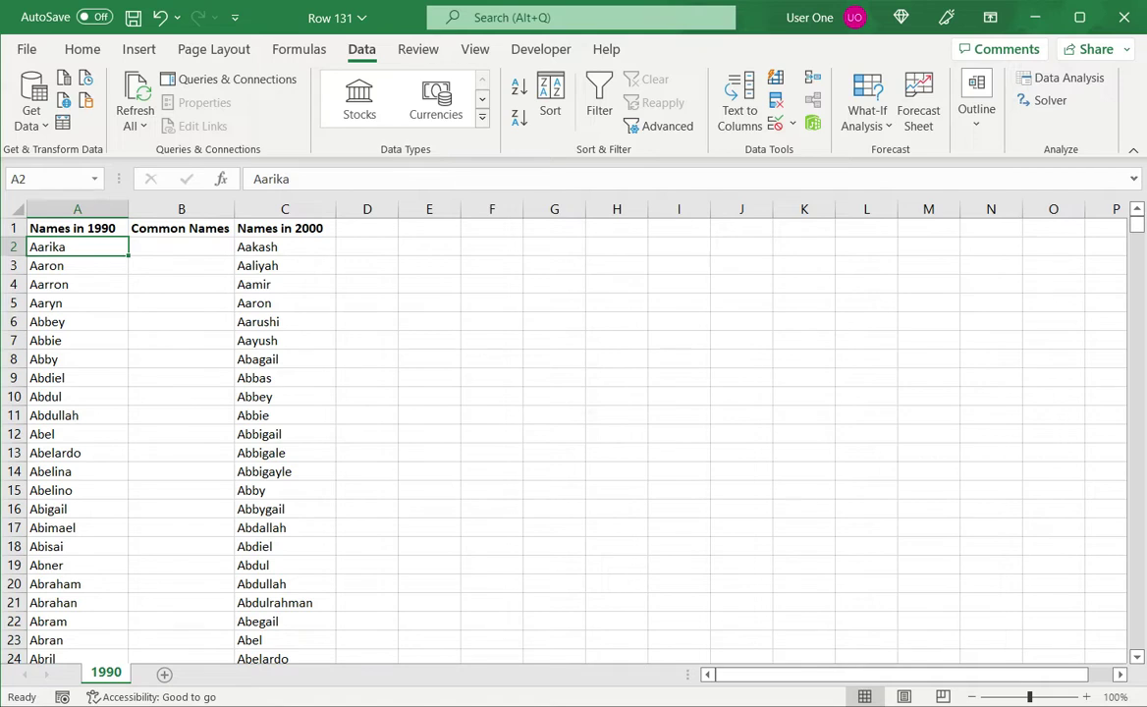
# Insert a VLOOKUP function in cell B2 with A2 as its lookup value.
pyautogui.click(181, 247)
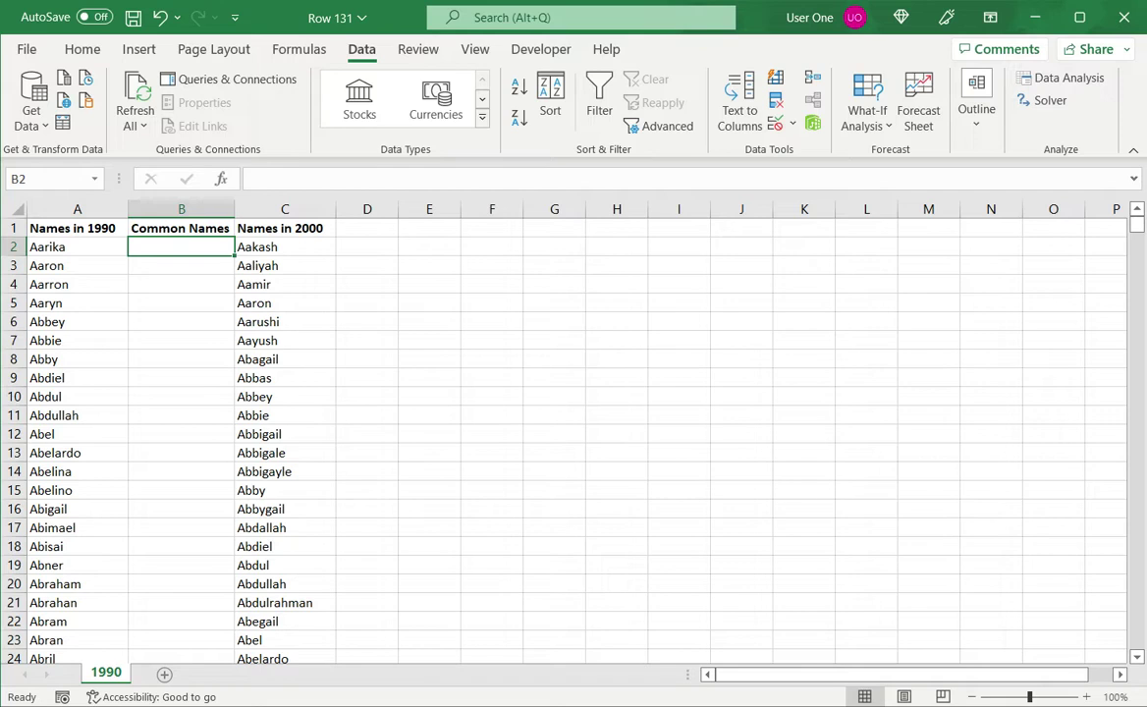
pyautogui.click(312, 51)
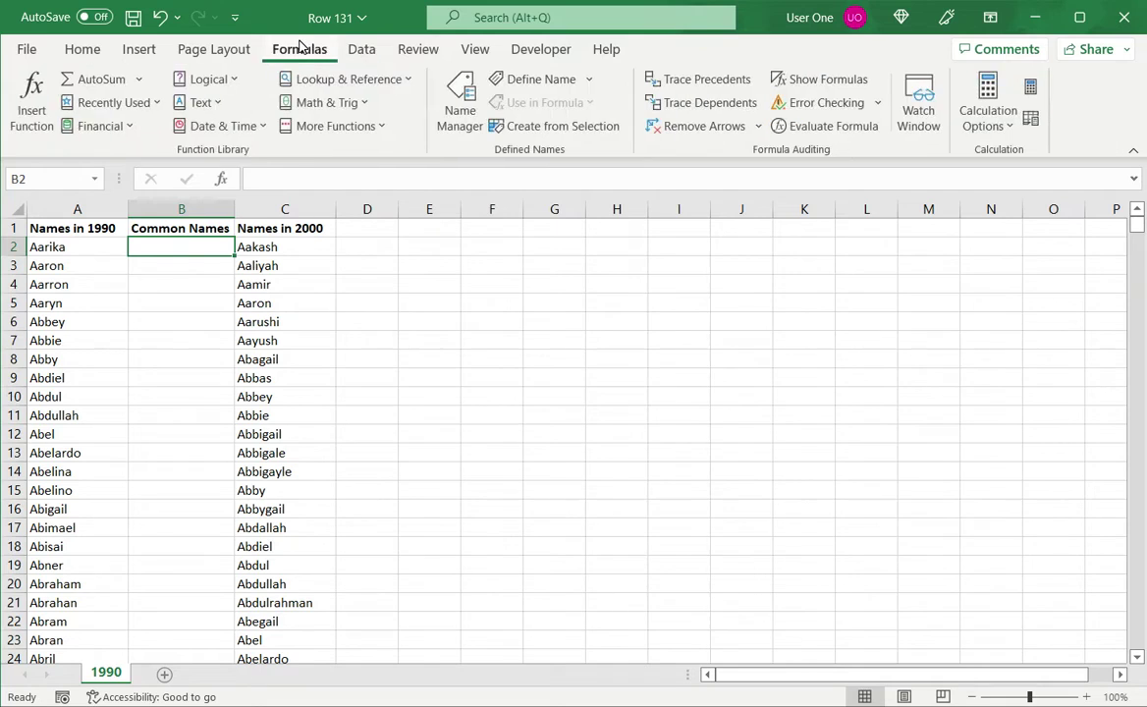
pyautogui.click(407, 80)
pyautogui.scroll(-7, 392, 192)
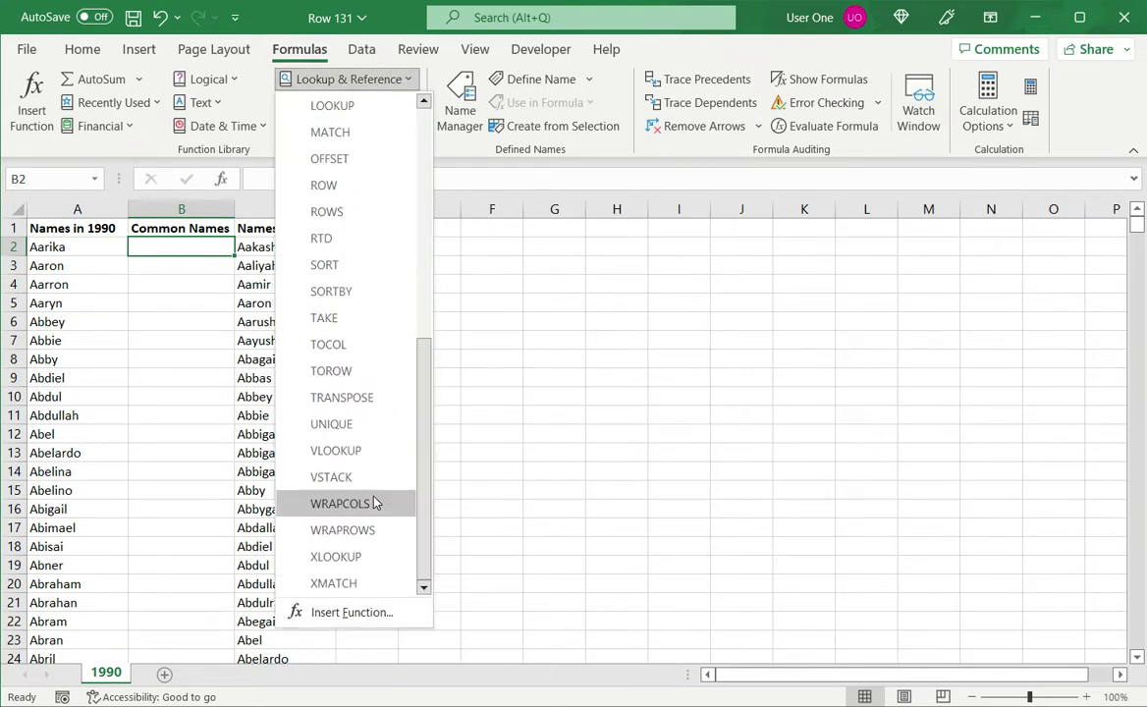
pyautogui.click(360, 452)
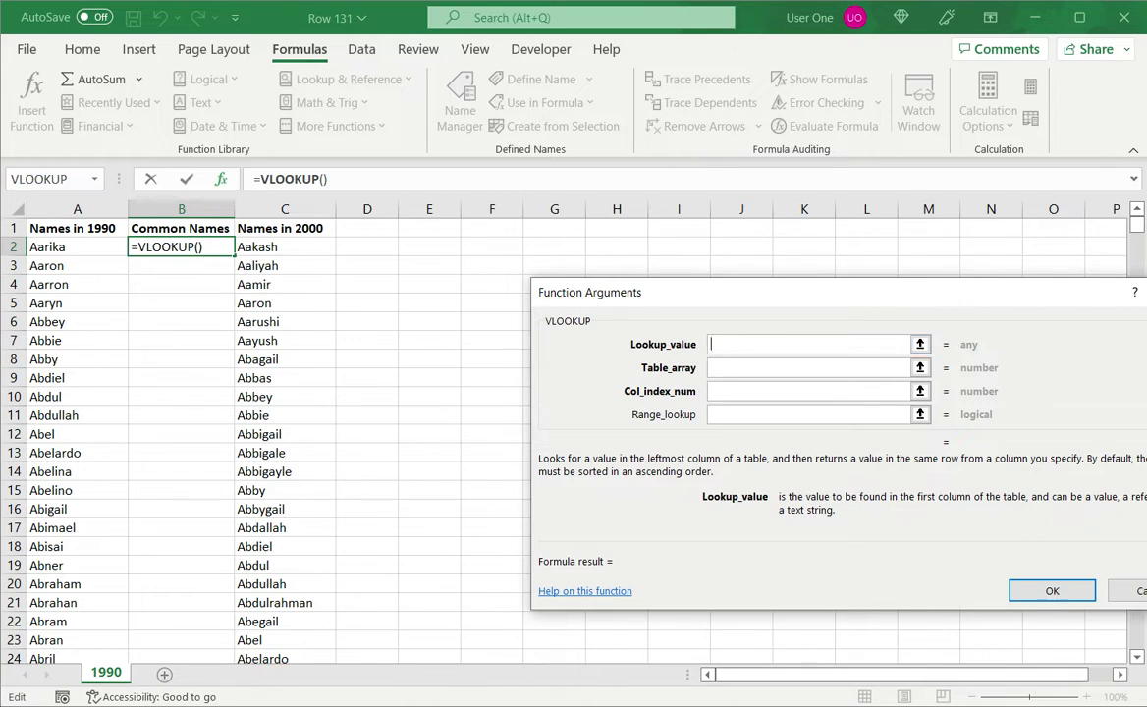
pyautogui.click(77, 246)
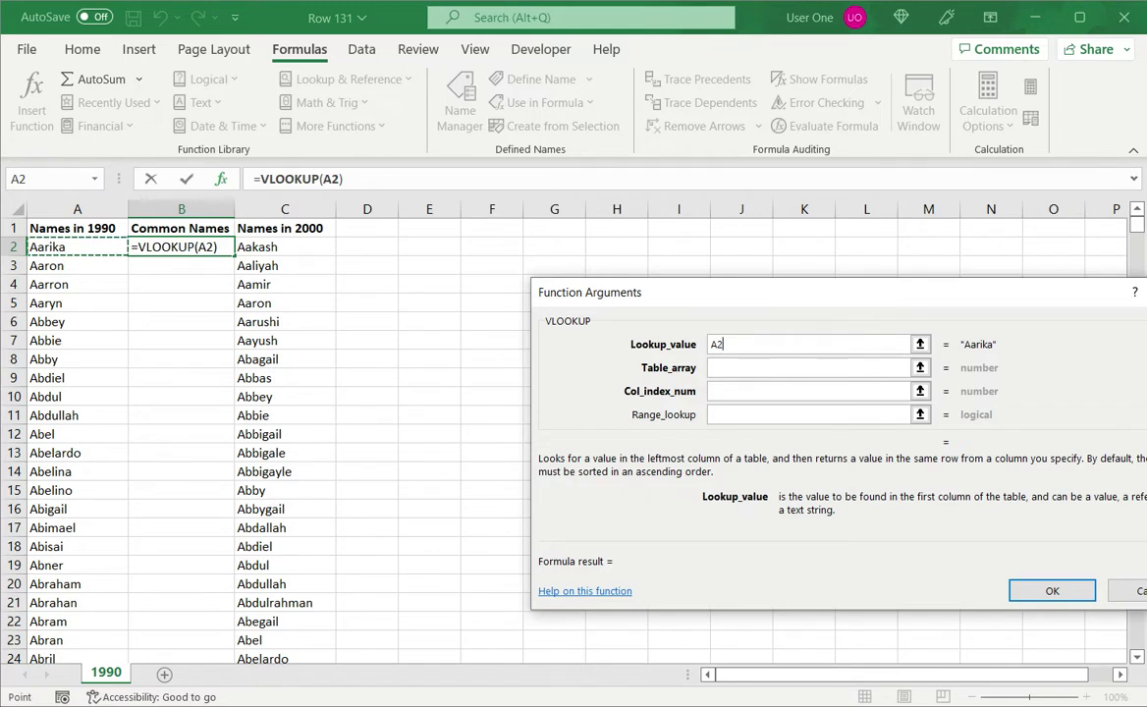
# Set the VLOOKUP table array to the full list of Names in 2000, C2:C6190.
pyautogui.click(747, 369)
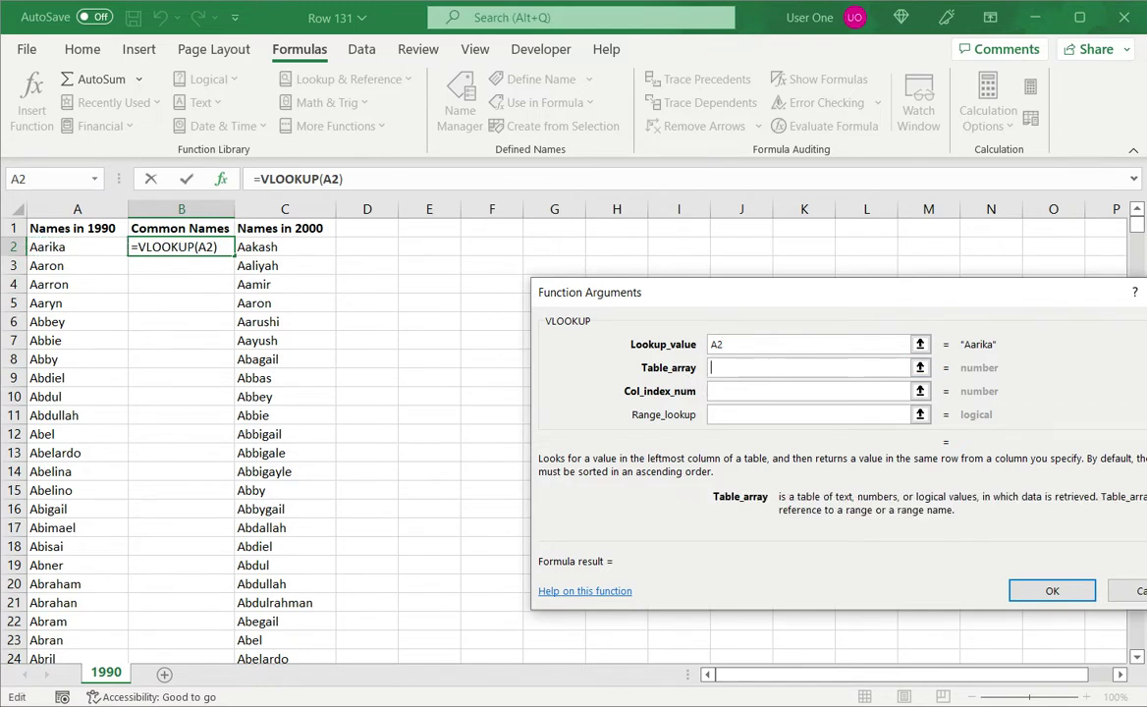
pyautogui.moveTo(284, 246); pyautogui.dragTo(285, 397)
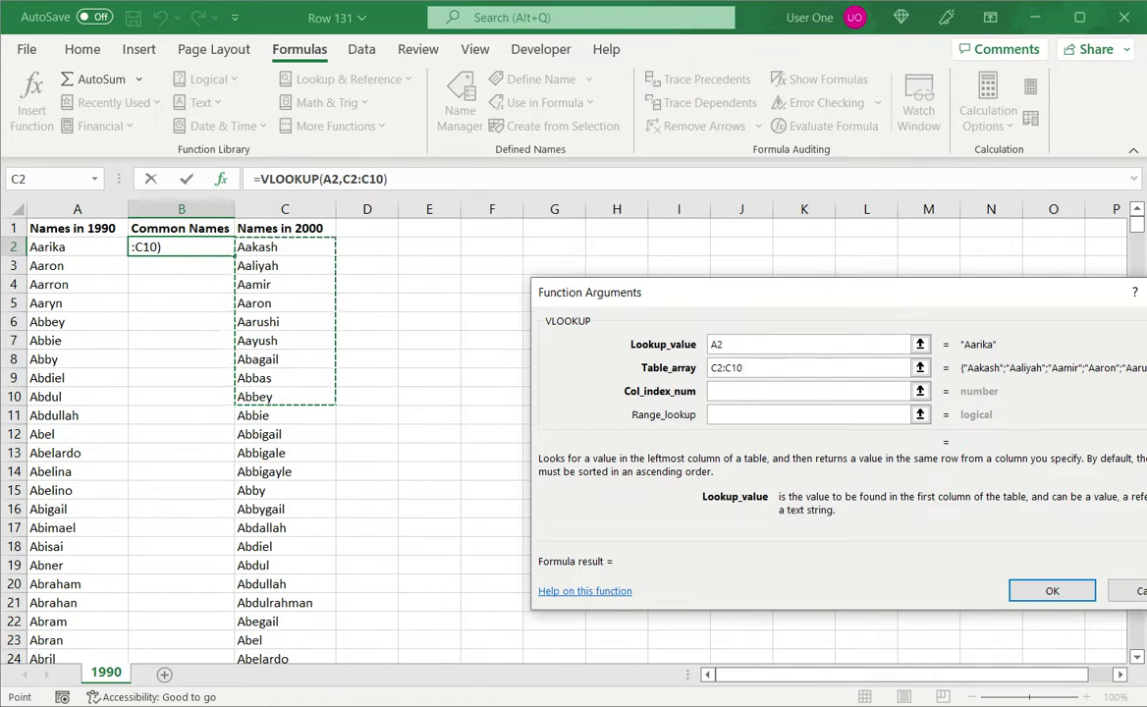
pyautogui.hotkey('ctrl', 'shift', 'Down')
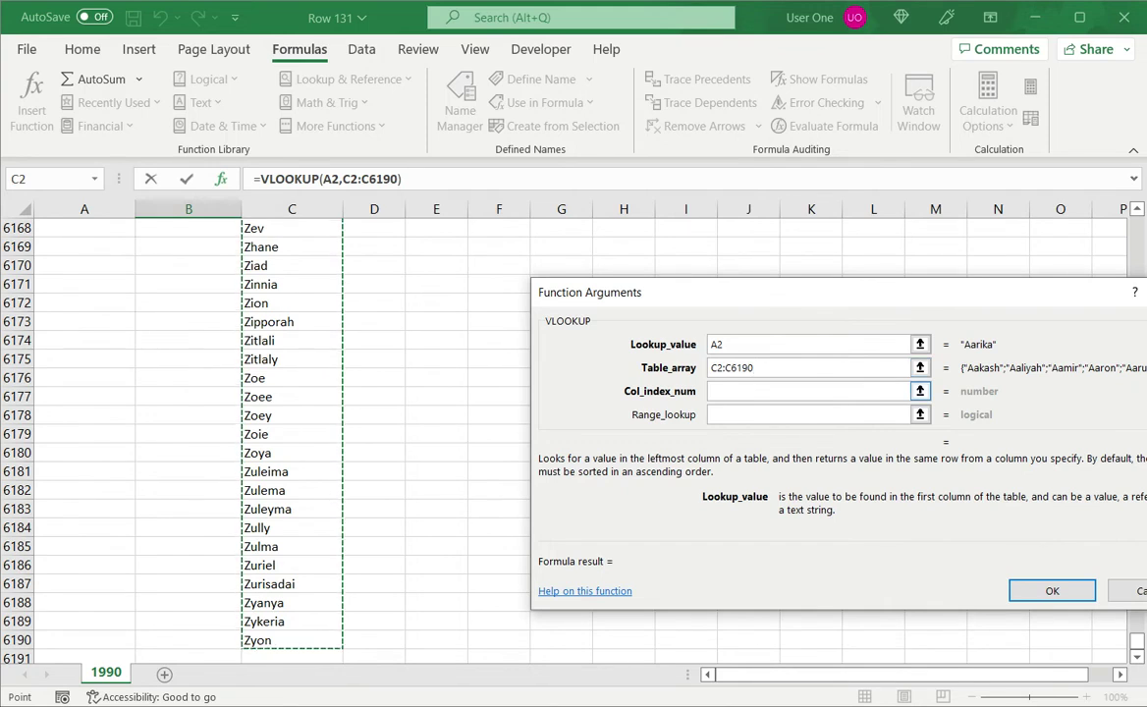
# Complete the VLOOKUP with column index number 1 and range lookup False.
pyautogui.press('Tab')
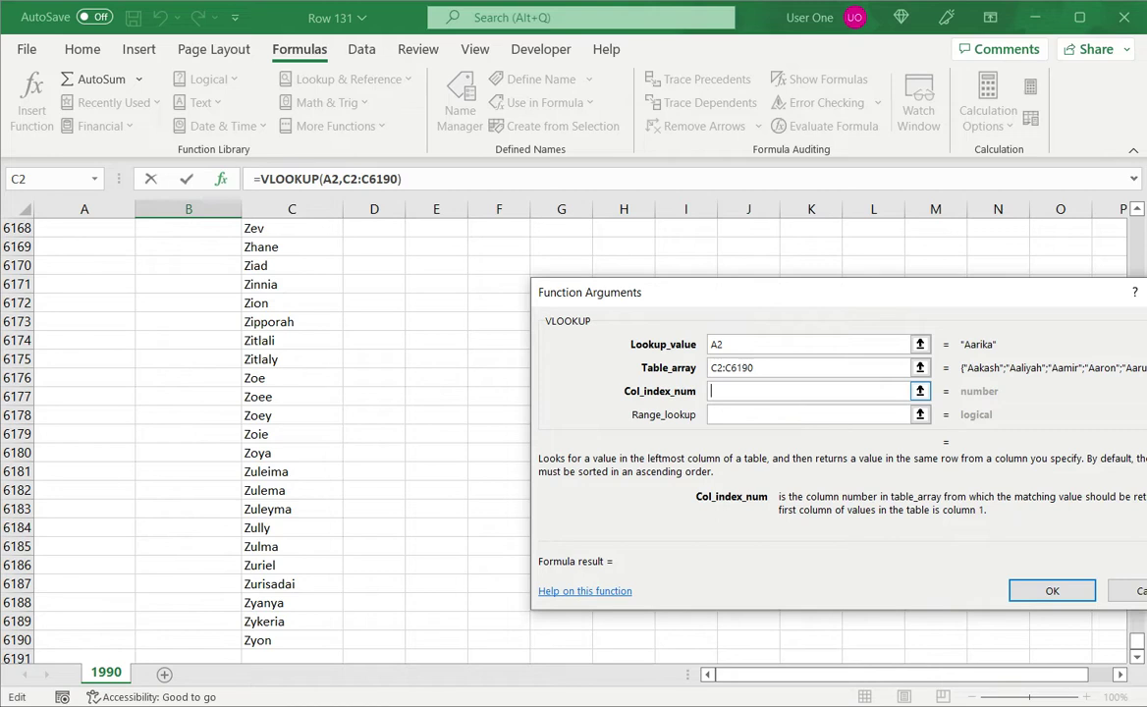
pyautogui.write('1')
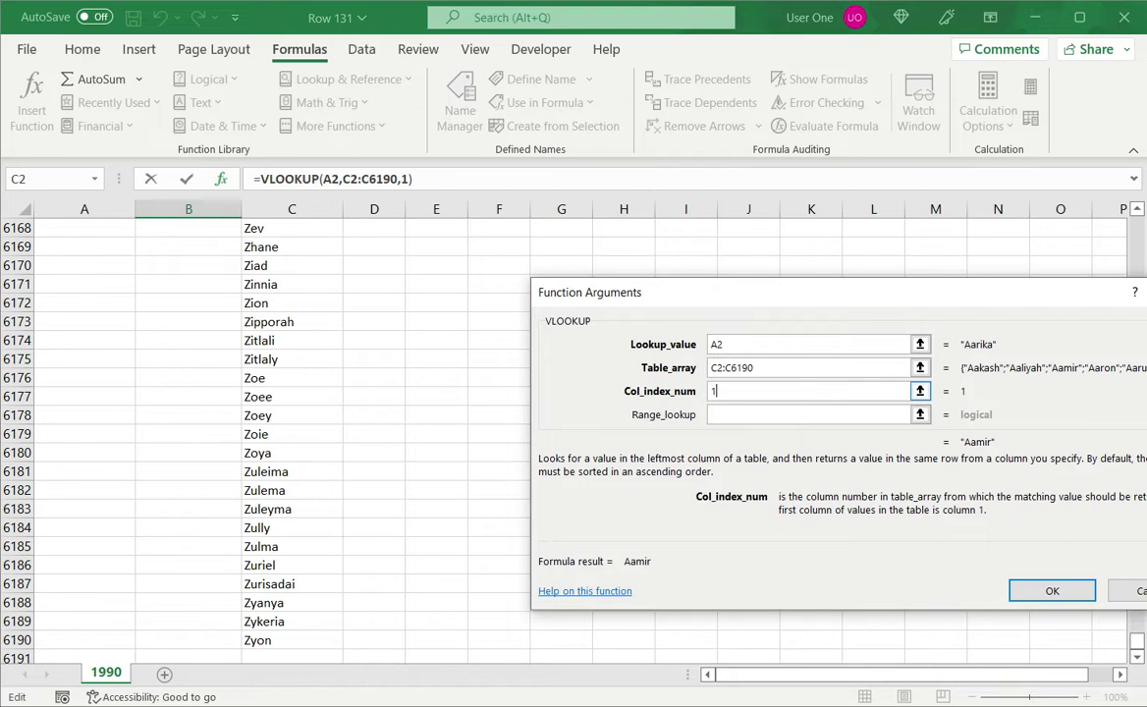
pyautogui.click(717, 418)
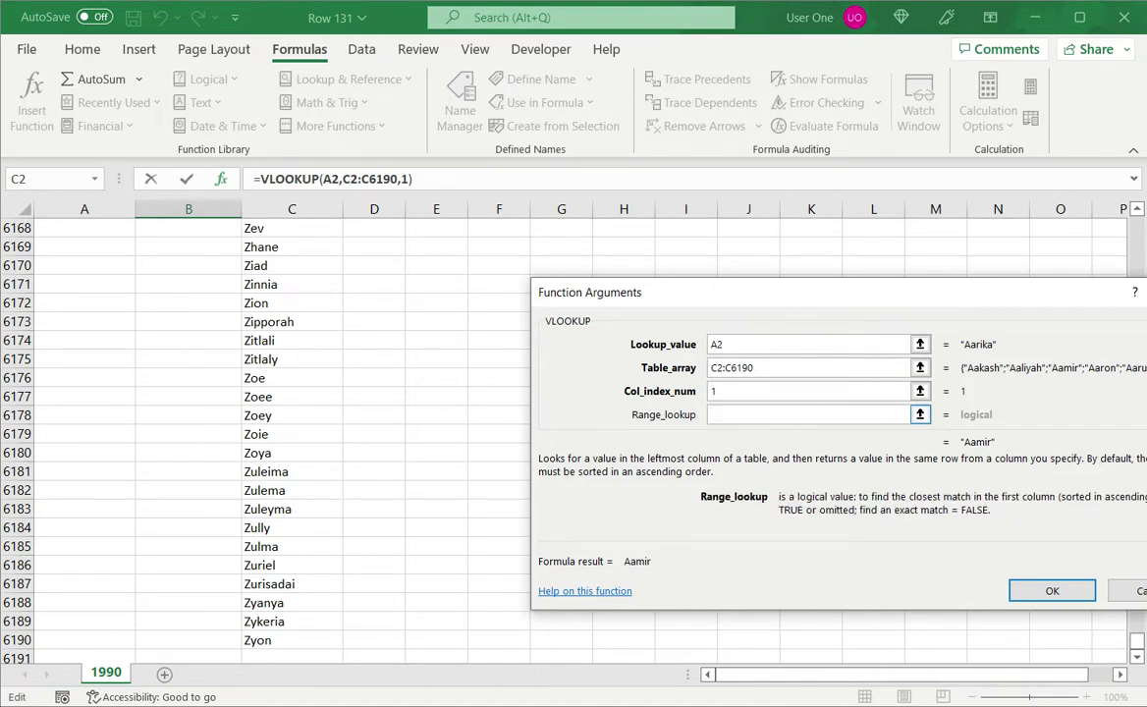
pyautogui.write('Fal')
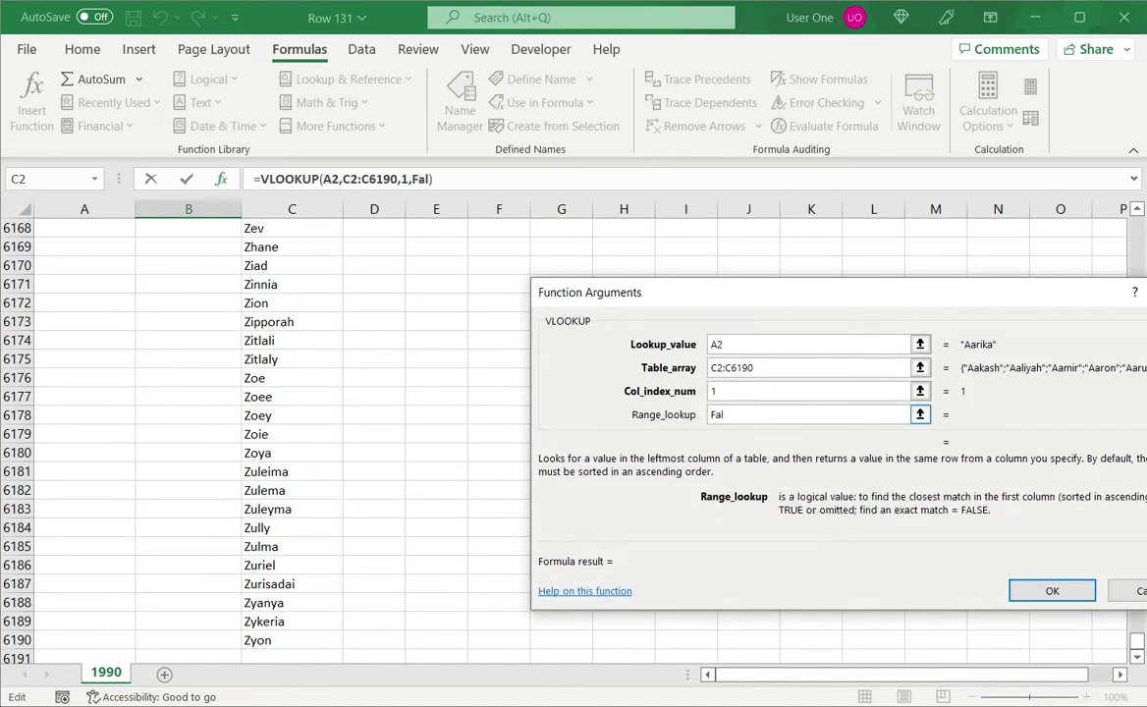
pyautogui.write('se')
pyautogui.click(1046, 590)
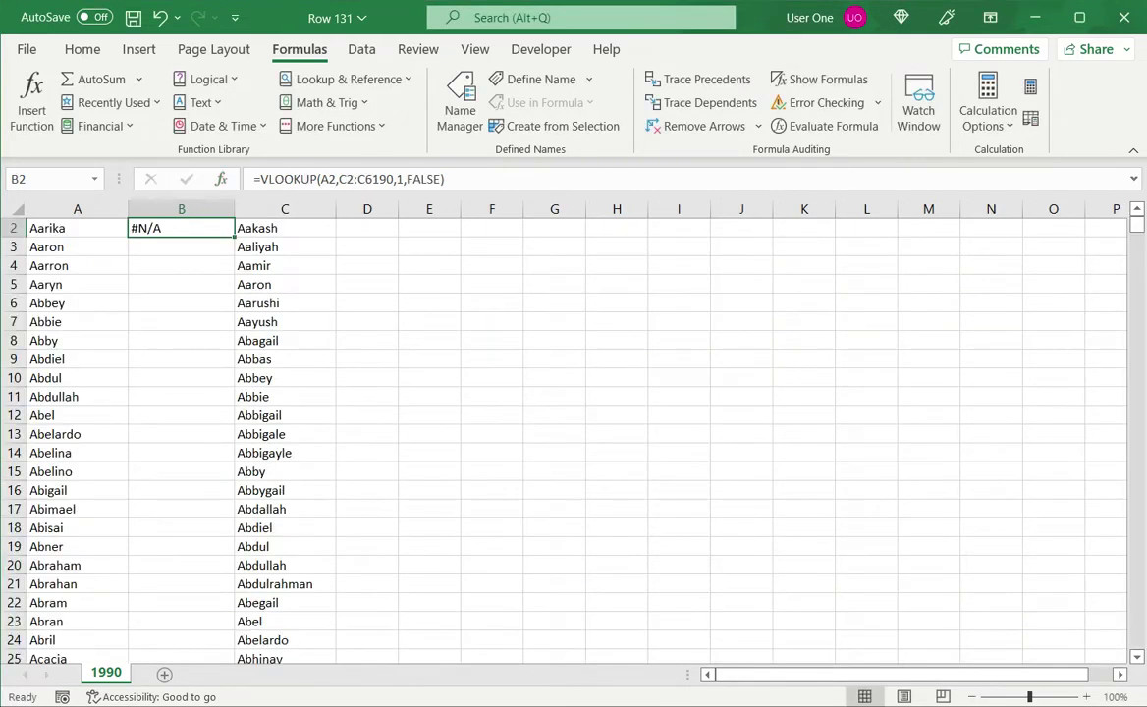
# Wrap the VLOOKUP formula in B2 in IFERROR, returning an empty string "" on error.
pyautogui.scroll(1, 573, 442)
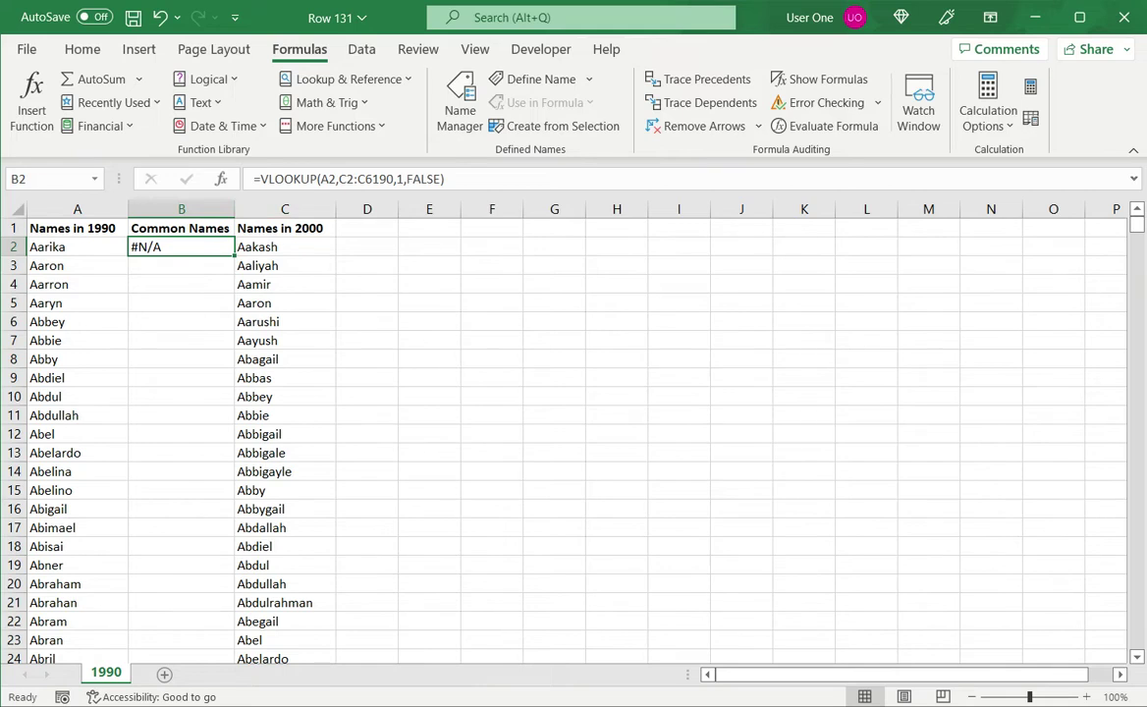
pyautogui.click(260, 179)
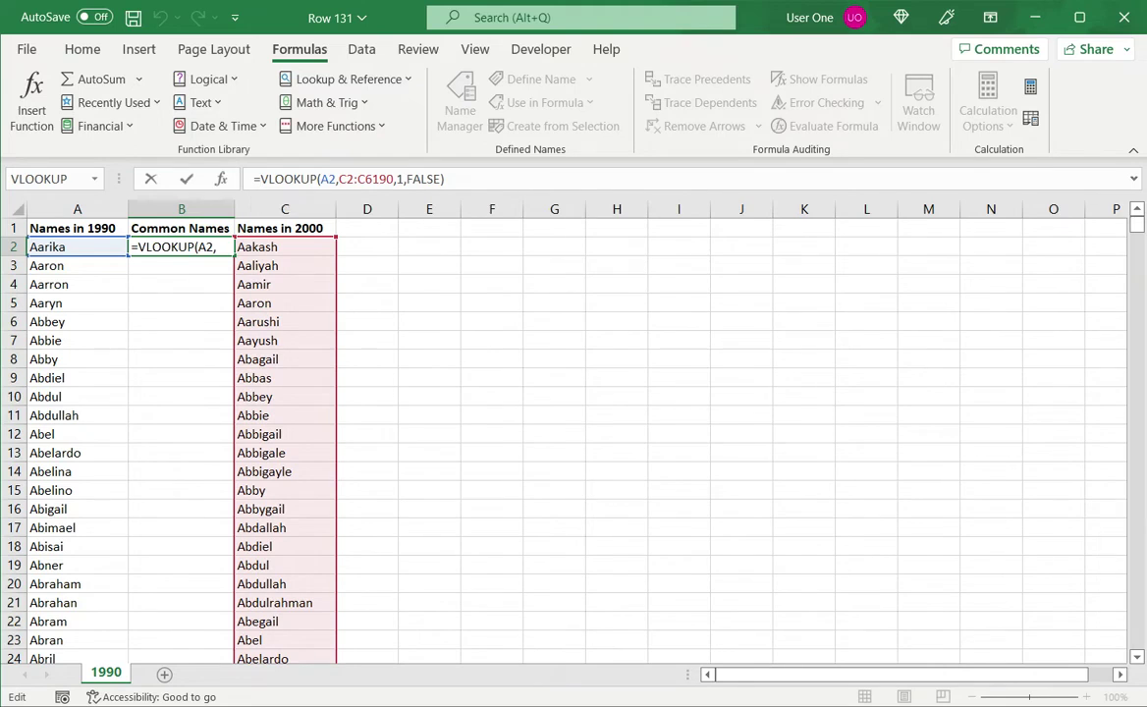
pyautogui.write('ifer')
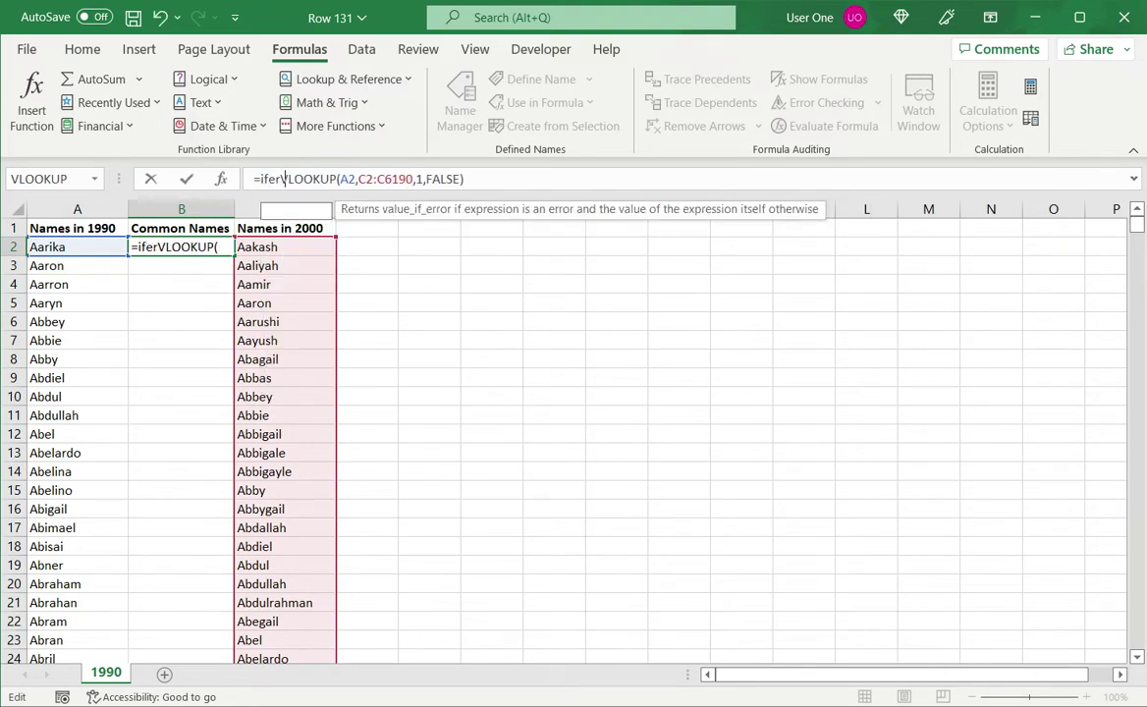
pyautogui.write('ror(')
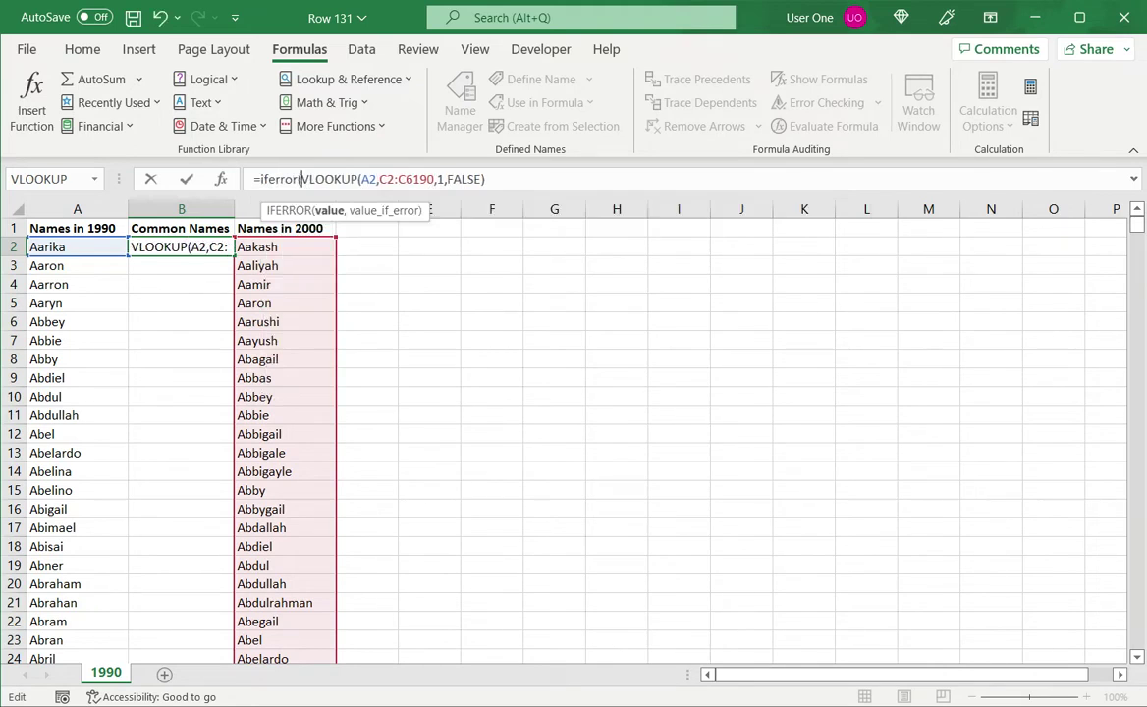
pyautogui.click(485, 179)
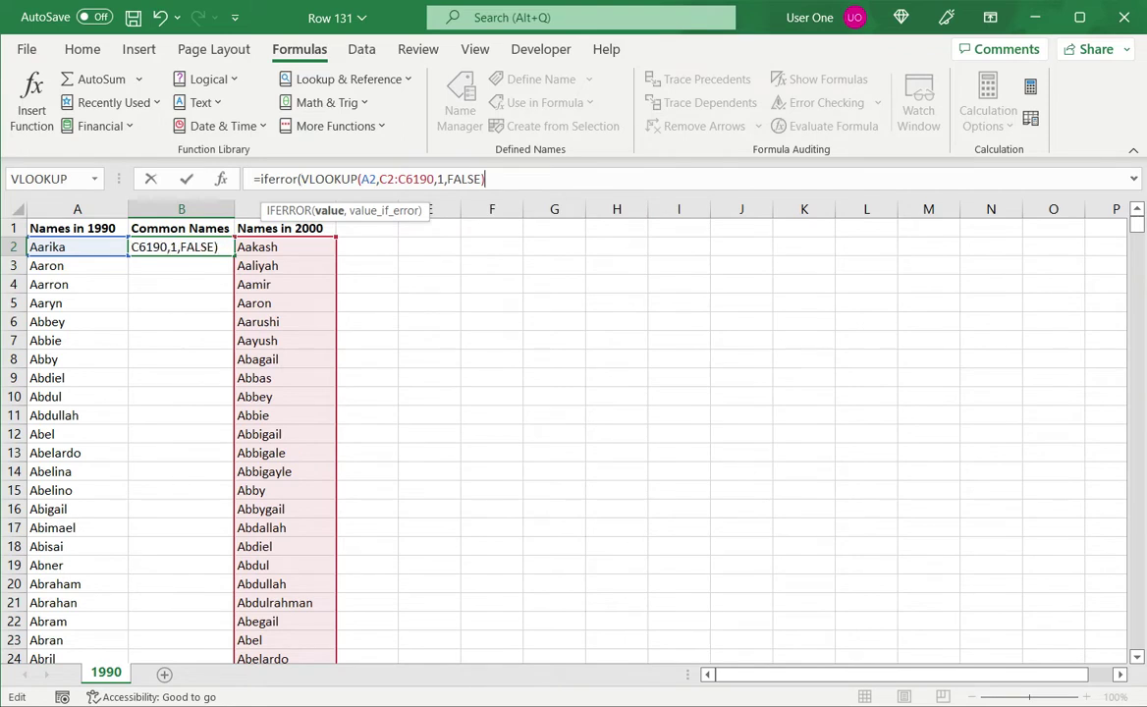
pyautogui.write(',""')
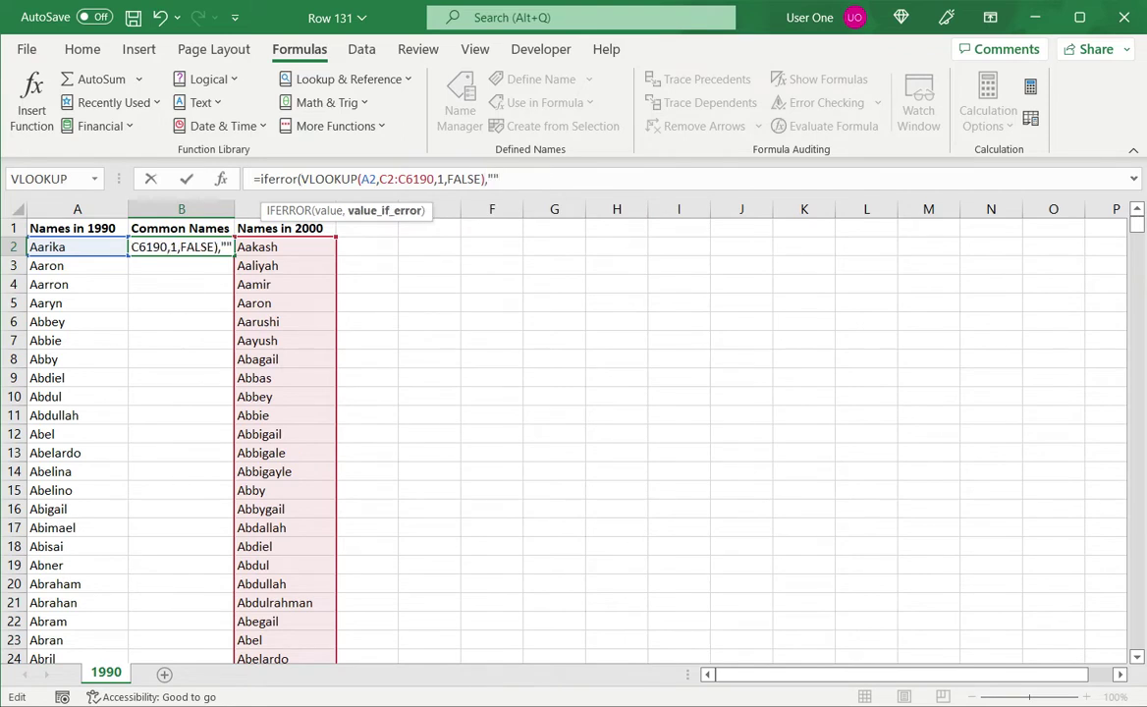
pyautogui.write(')')
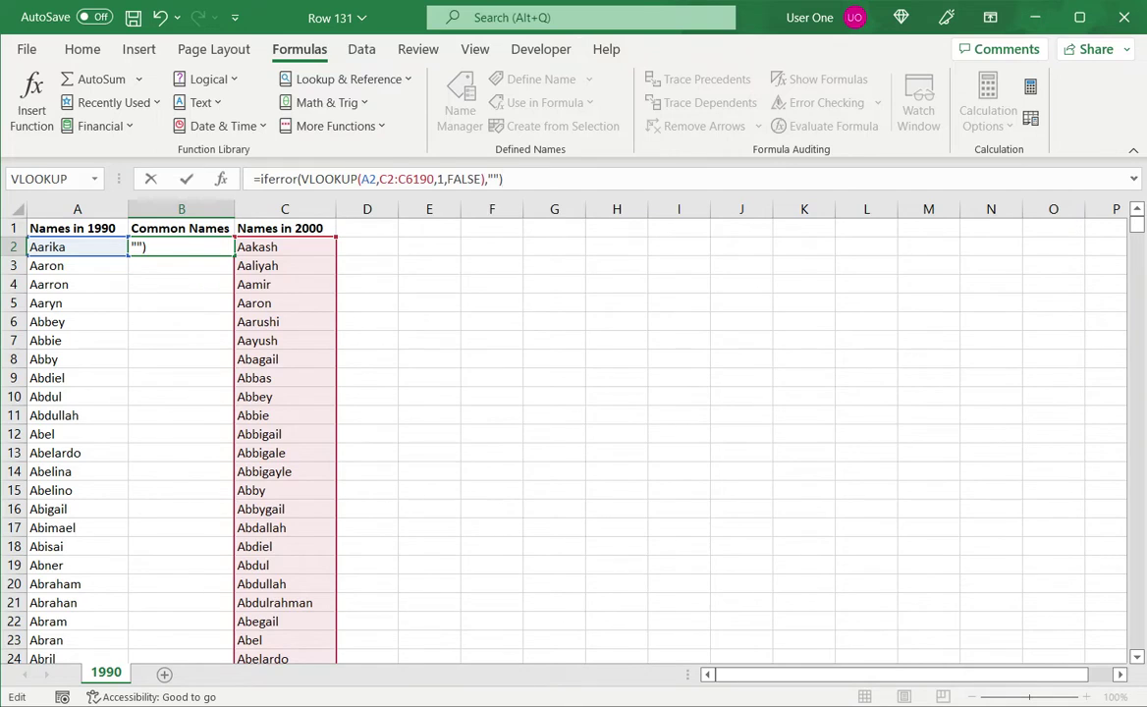
pyautogui.press('Return')
pyautogui.press('Up')
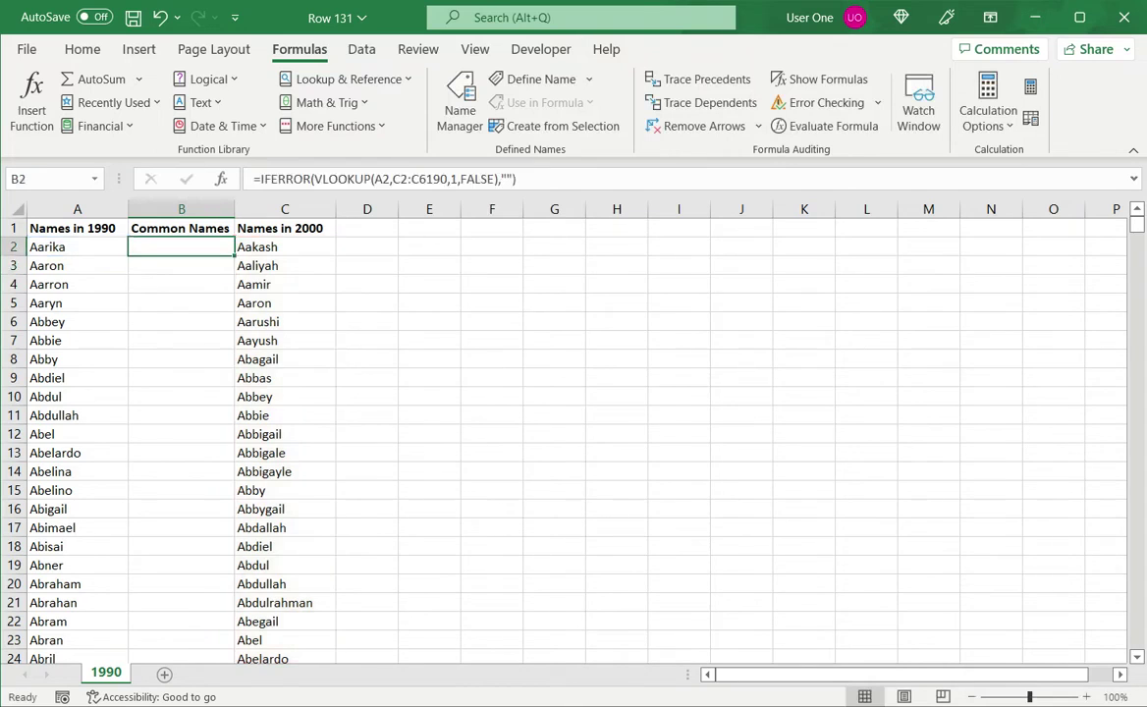
# Make the lookup range in the B2 formula absolute as $C$2:$C$6190.
pyautogui.press('Down')
pyautogui.press('Up')
pyautogui.click(395, 179)
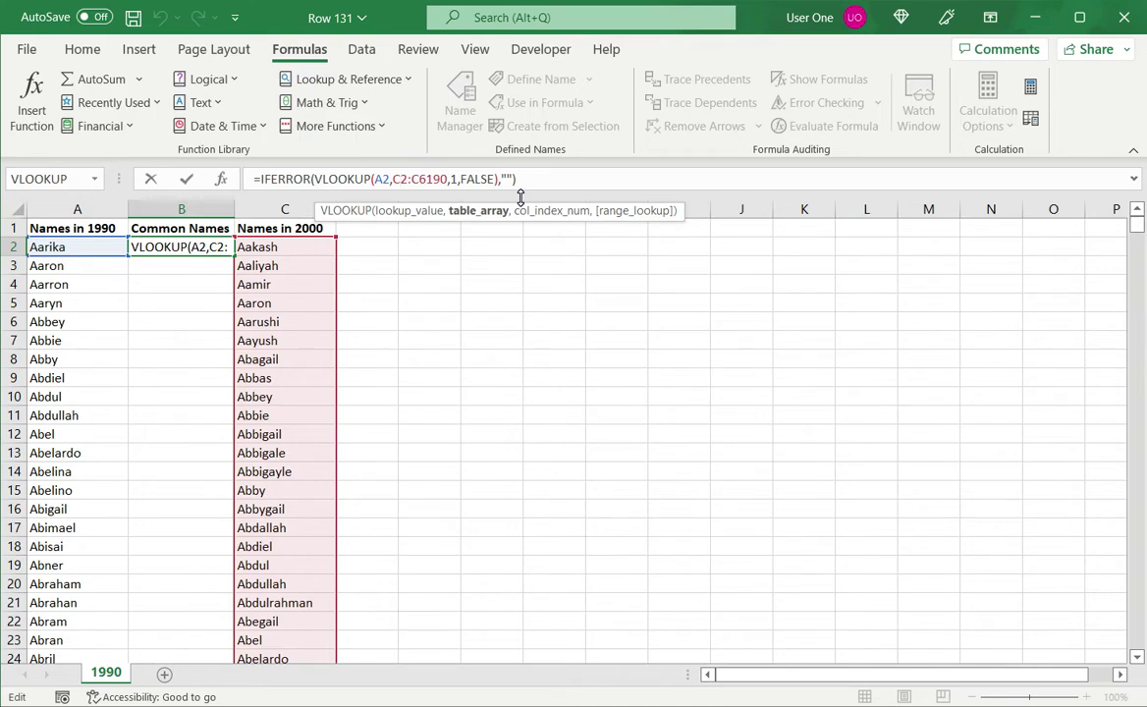
pyautogui.press('F4')
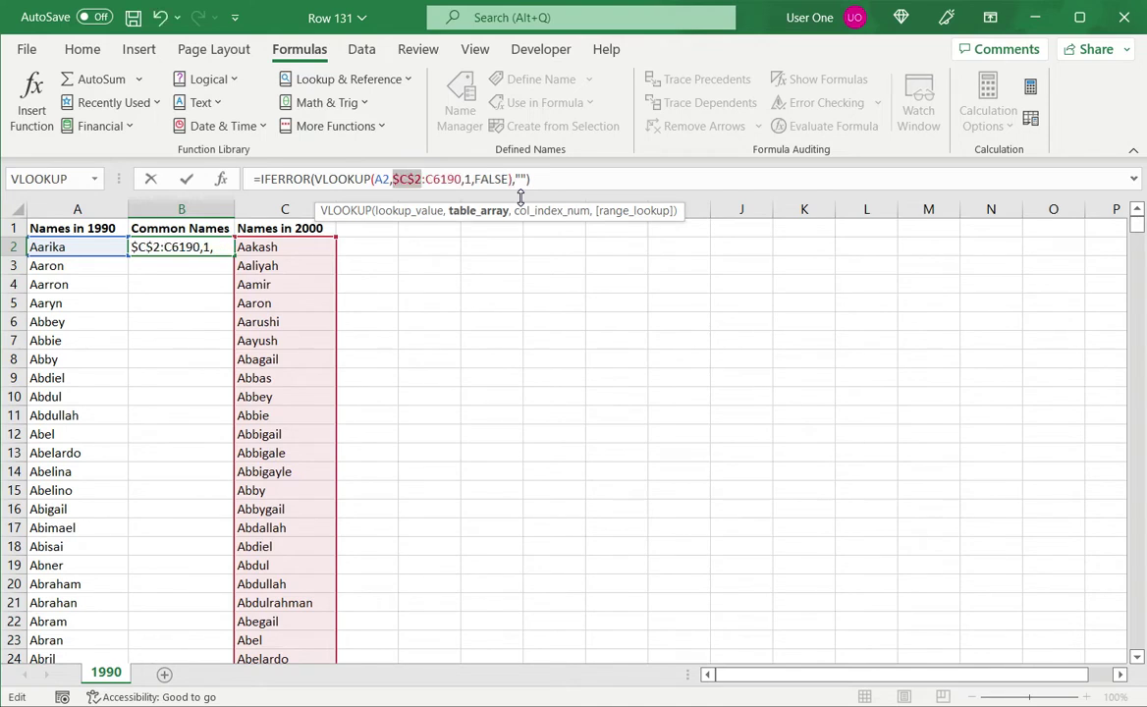
pyautogui.click(447, 179)
pyautogui.press('F4')
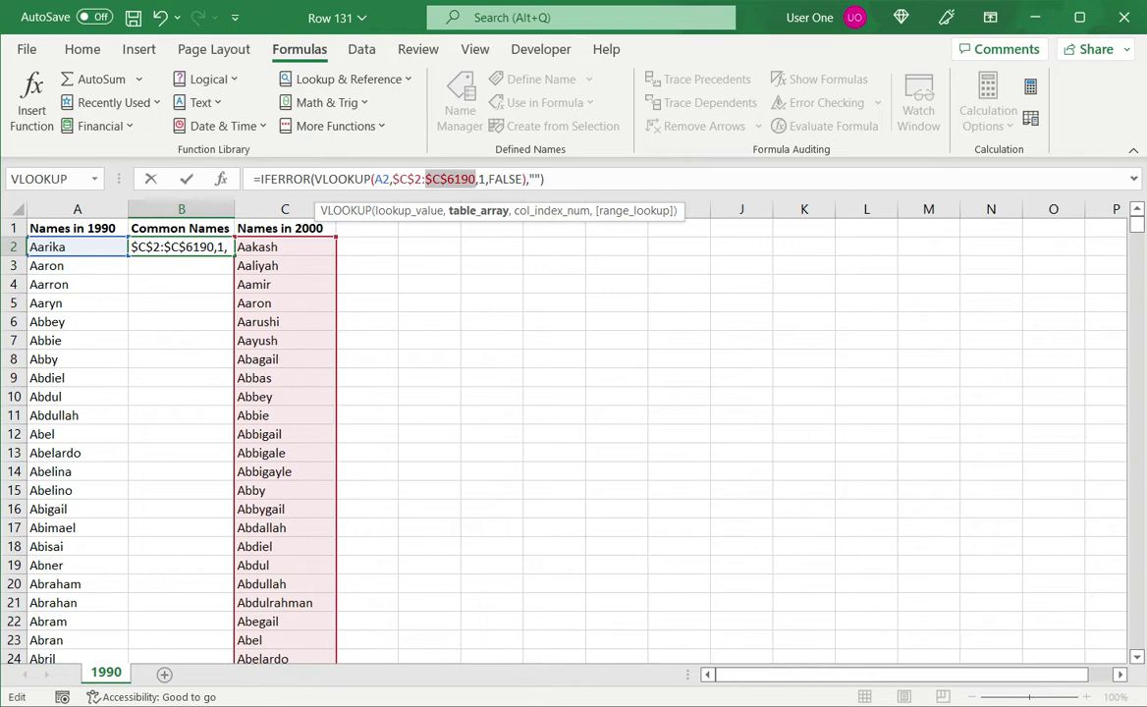
pyautogui.press('Return')
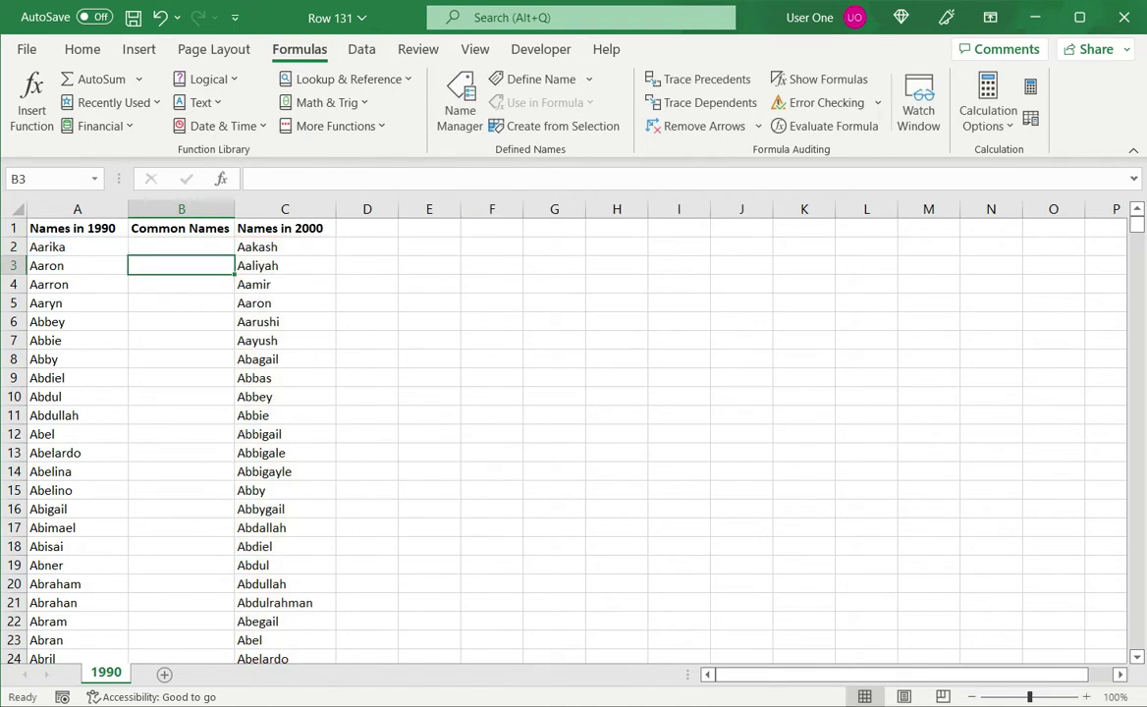
# Copy the formula from B2 into the Common Names column from B3 down to row 6190.
pyautogui.click(180, 246)
pyautogui.hotkey('ctrl', 'c')
pyautogui.click(181, 265)
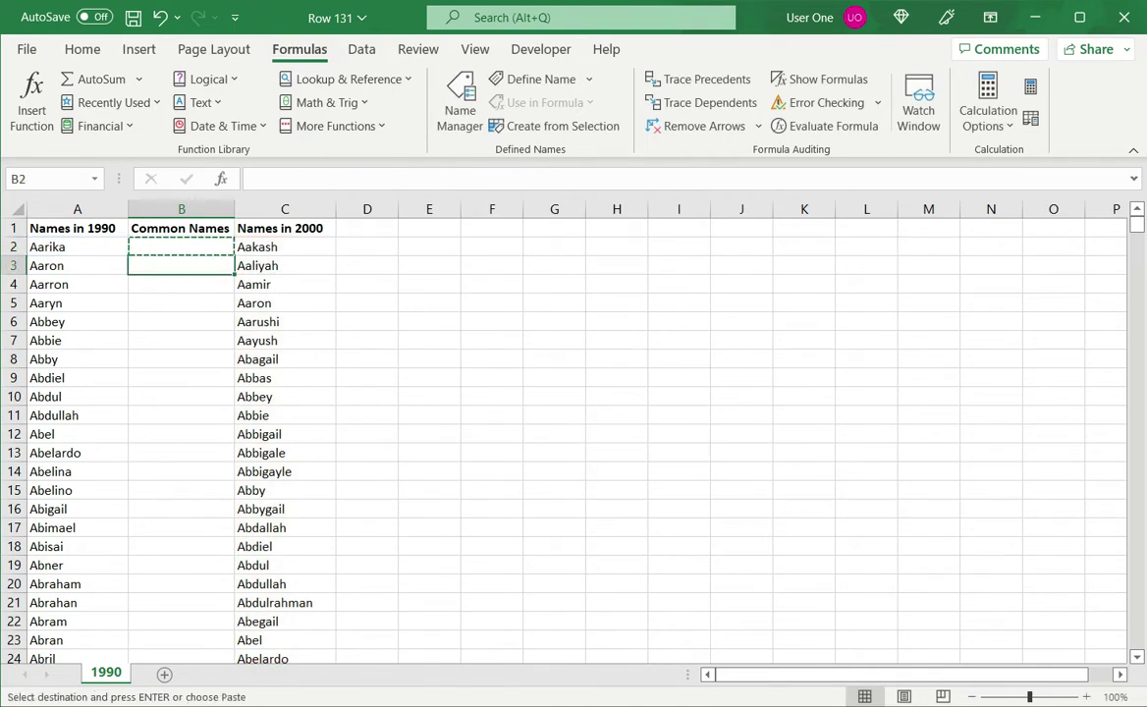
pyautogui.hotkey('ctrl', 'shift', 'End')
pyautogui.hotkey('shift', 'Left')
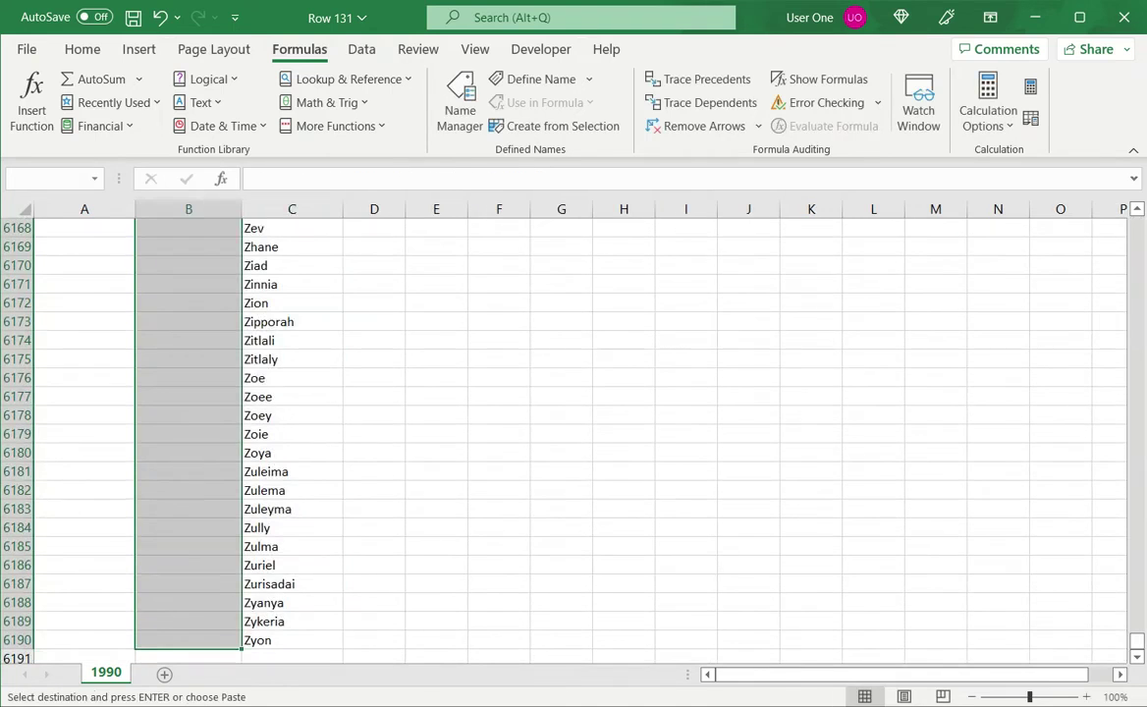
pyautogui.hotkey('ctrl', 'v')
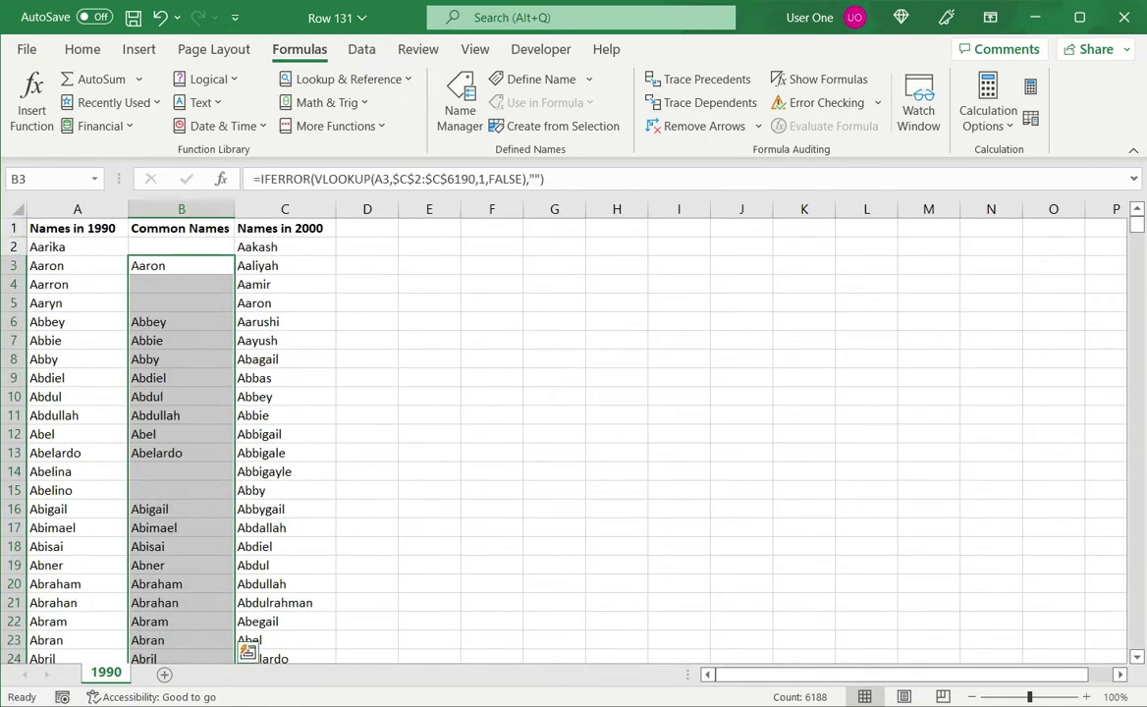
pyautogui.click(76, 247)
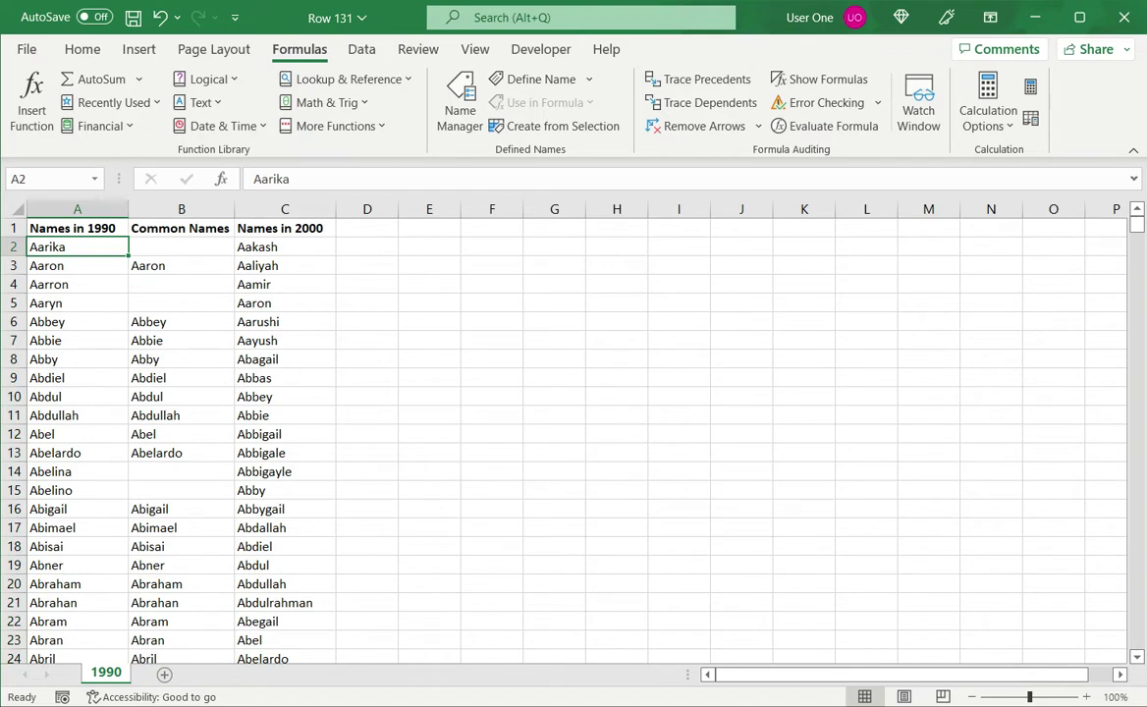
# Add filters to the header row and filter the Common Names column to exclude (Blanks).
pyautogui.click(180, 228)
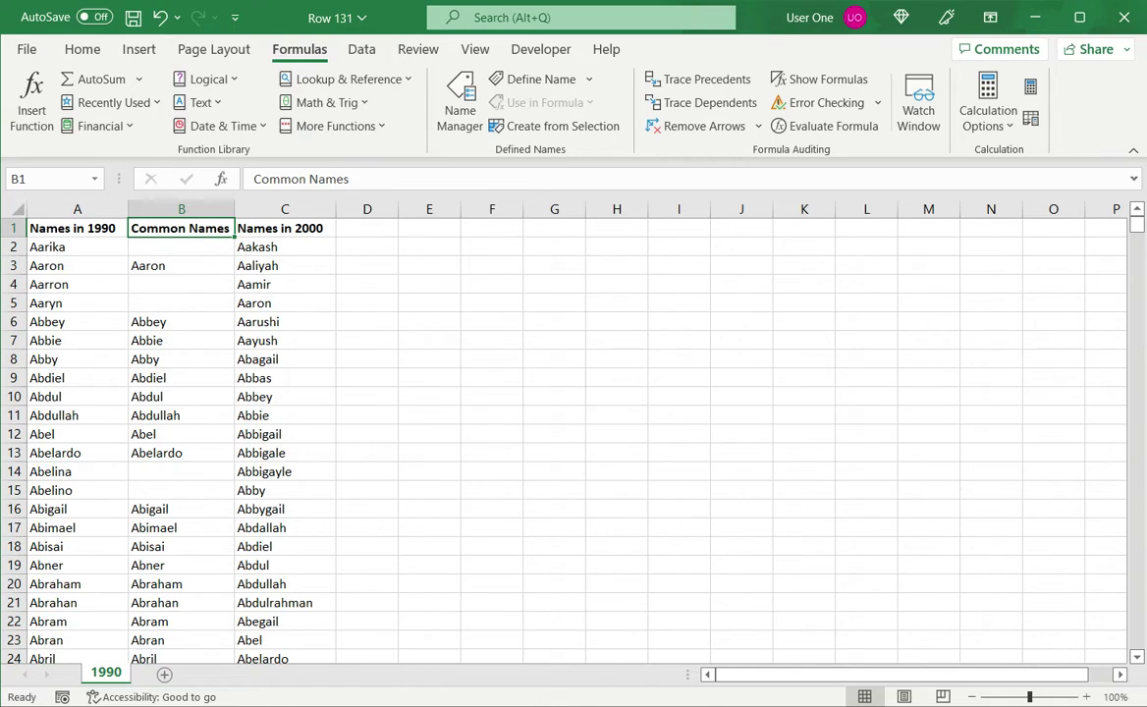
pyautogui.click(356, 49)
pyautogui.click(597, 97)
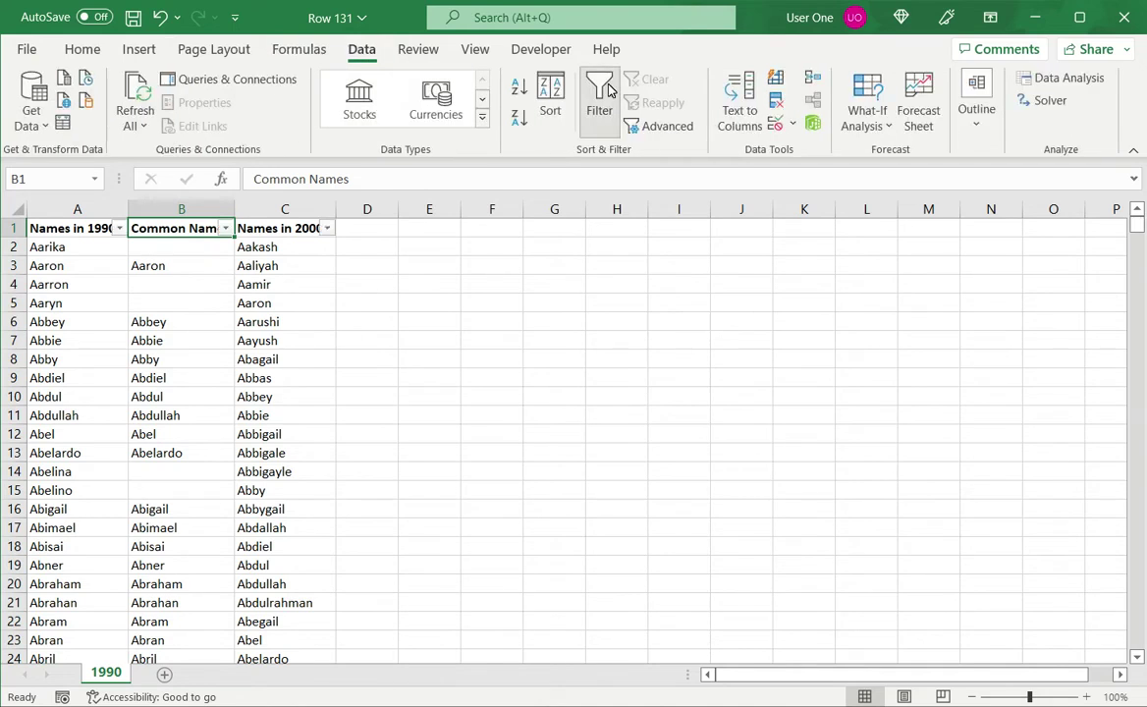
pyautogui.click(225, 228)
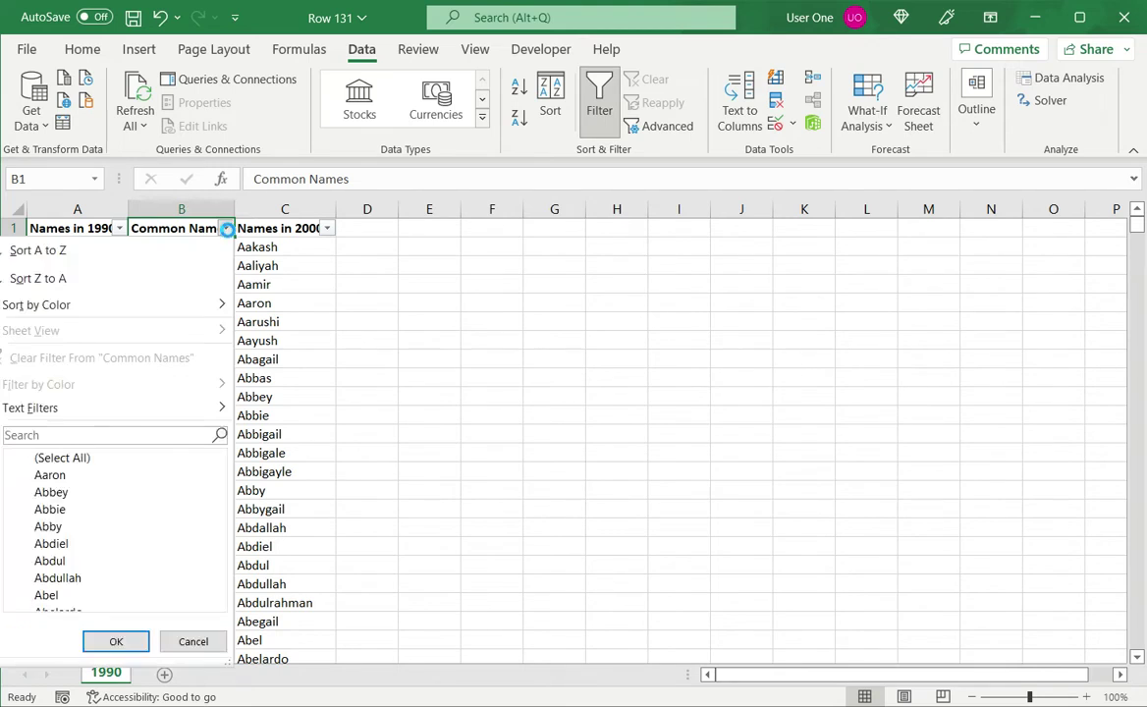
pyautogui.scroll(-8, 218, 474)
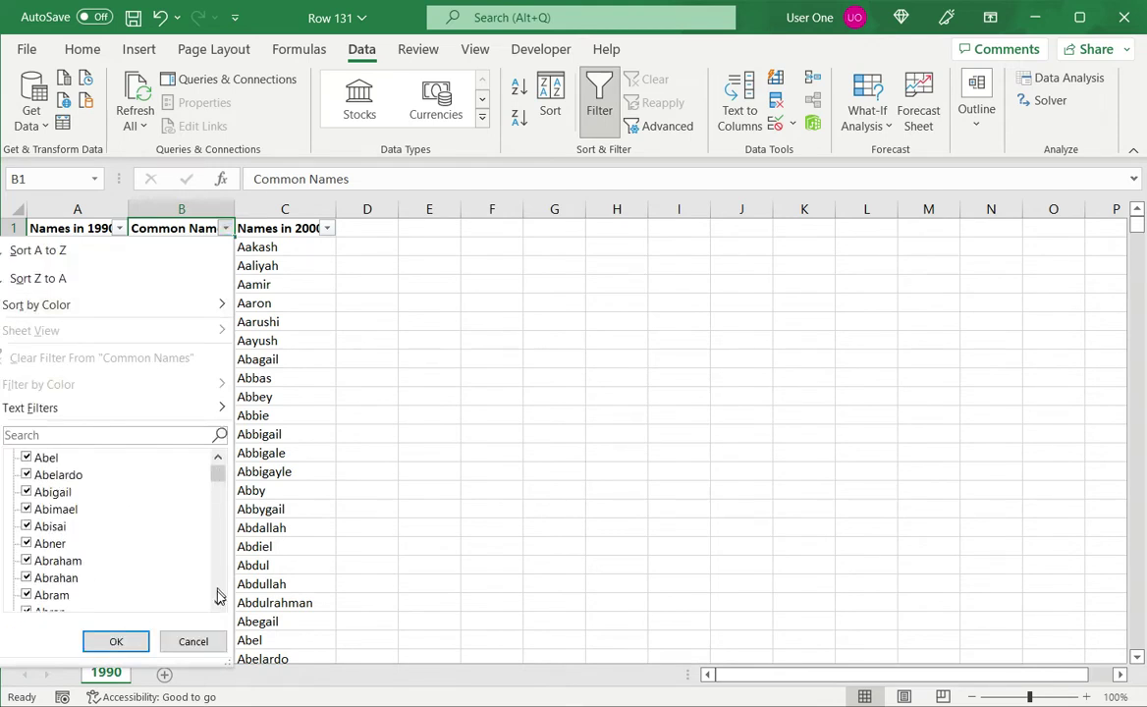
pyautogui.moveTo(214, 479); pyautogui.dragTo(215, 604)
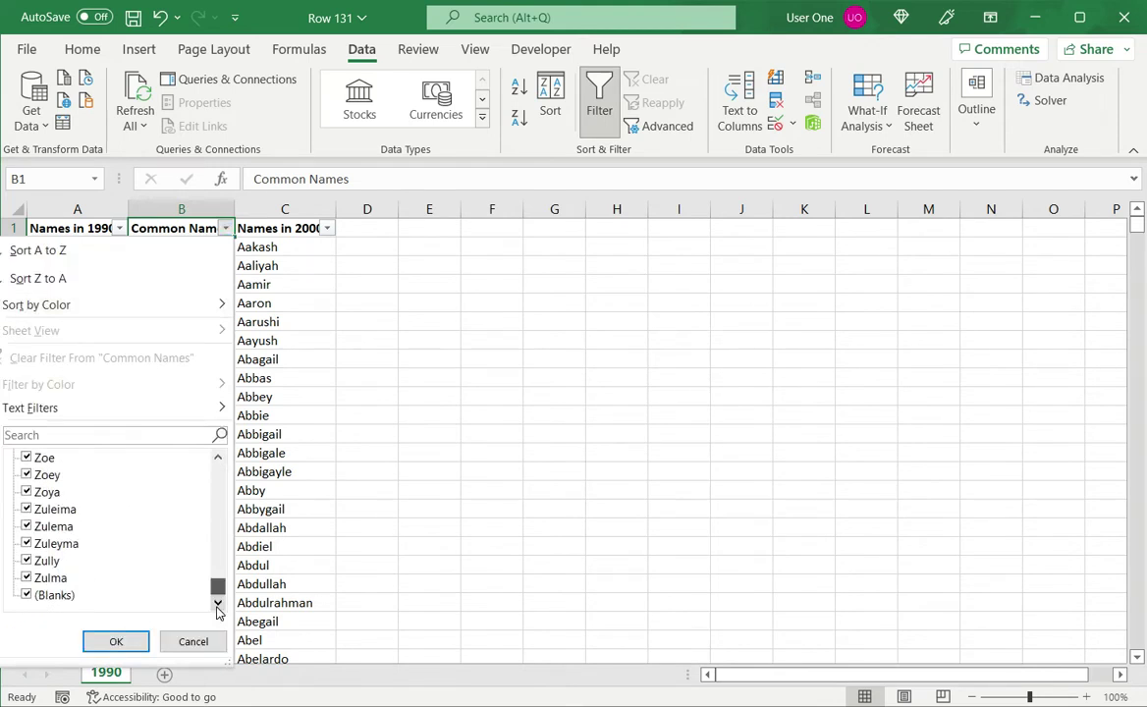
pyautogui.click(27, 595)
pyautogui.click(116, 641)
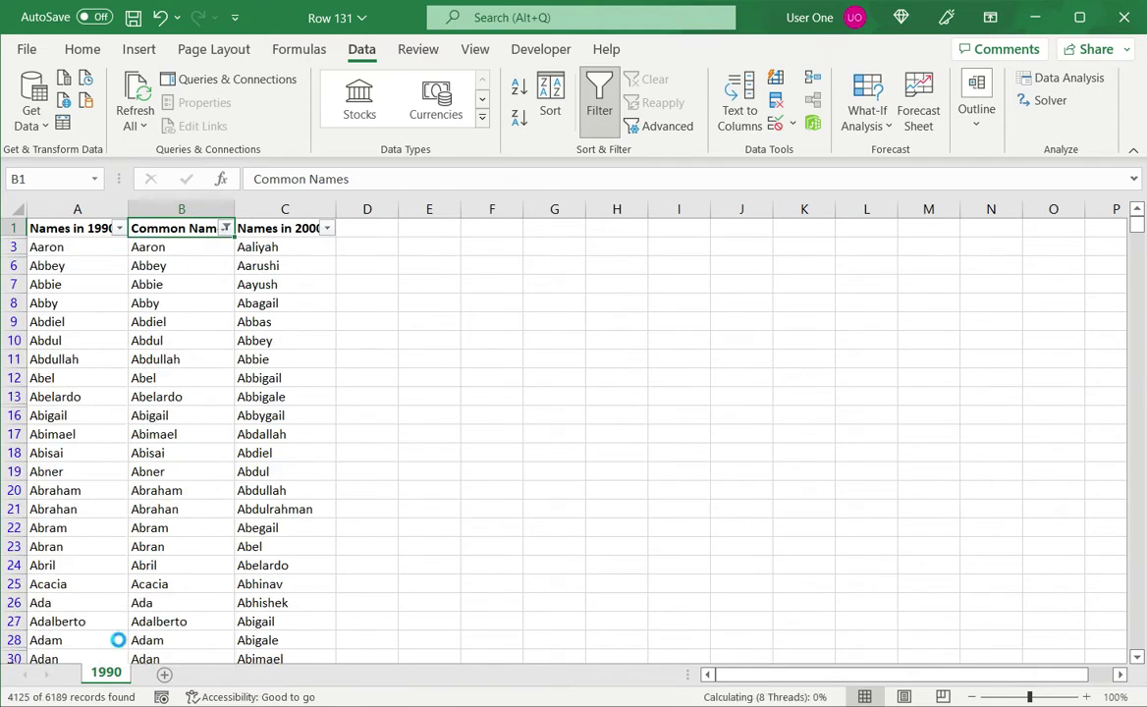